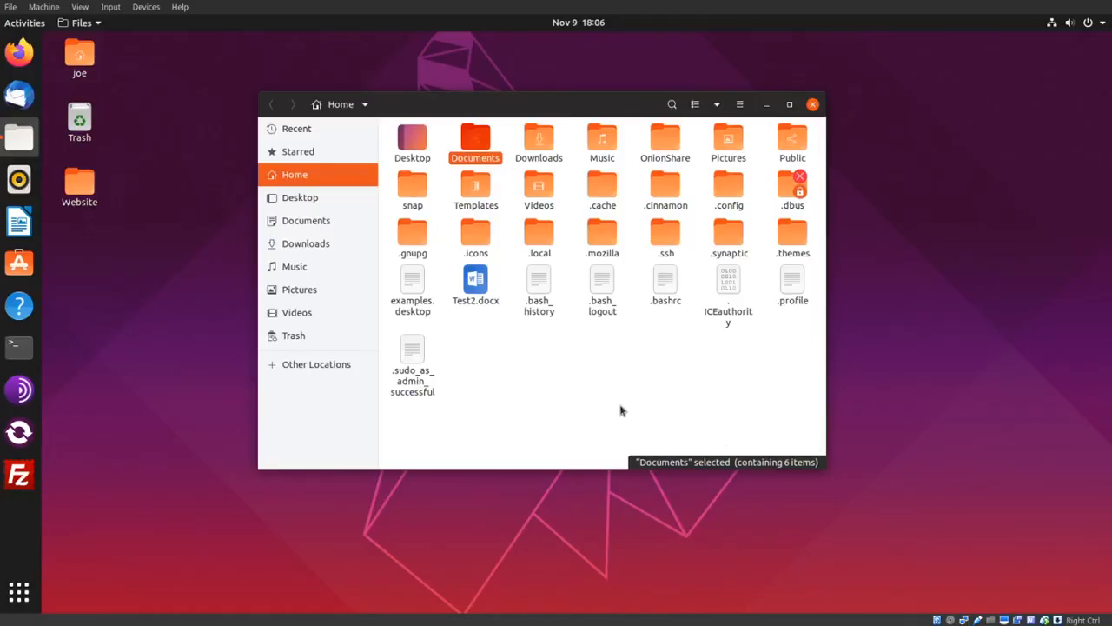
Enable Local Network Share on the Documents folder via its sharing options
right_click(480, 142)
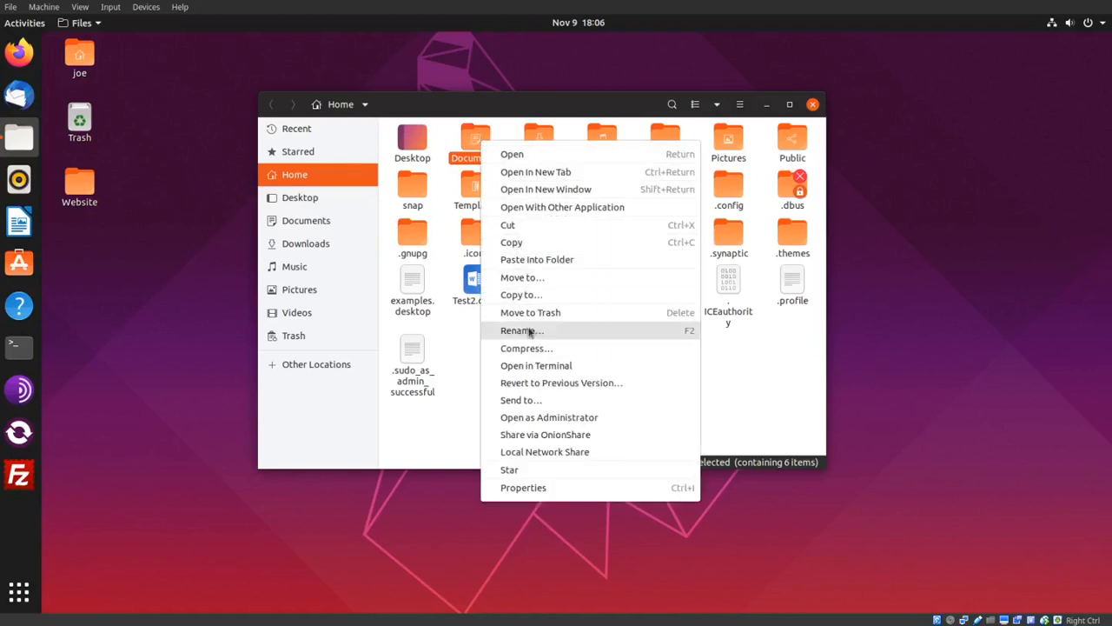
click(545, 455)
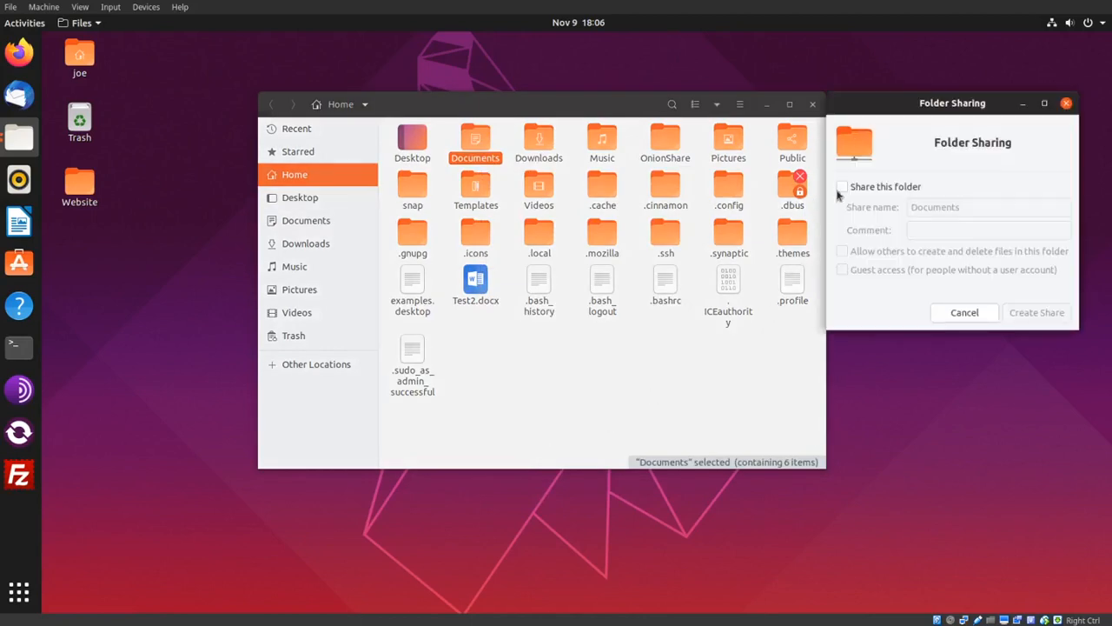
click(842, 186)
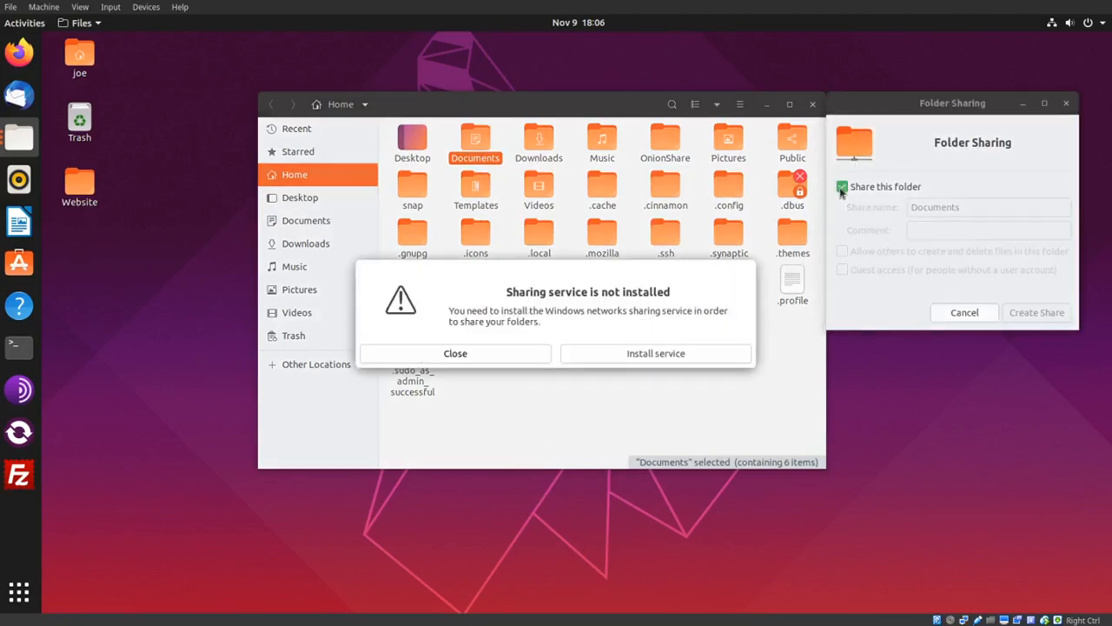
Install the missing Samba sharing service and authorize it with the password
click(656, 353)
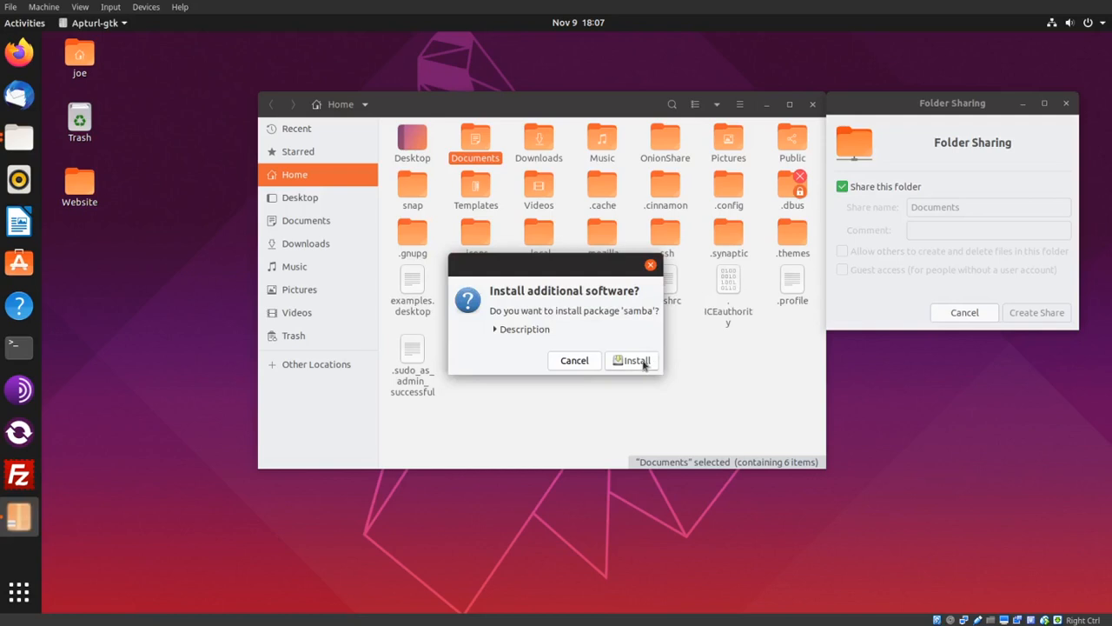
click(637, 360)
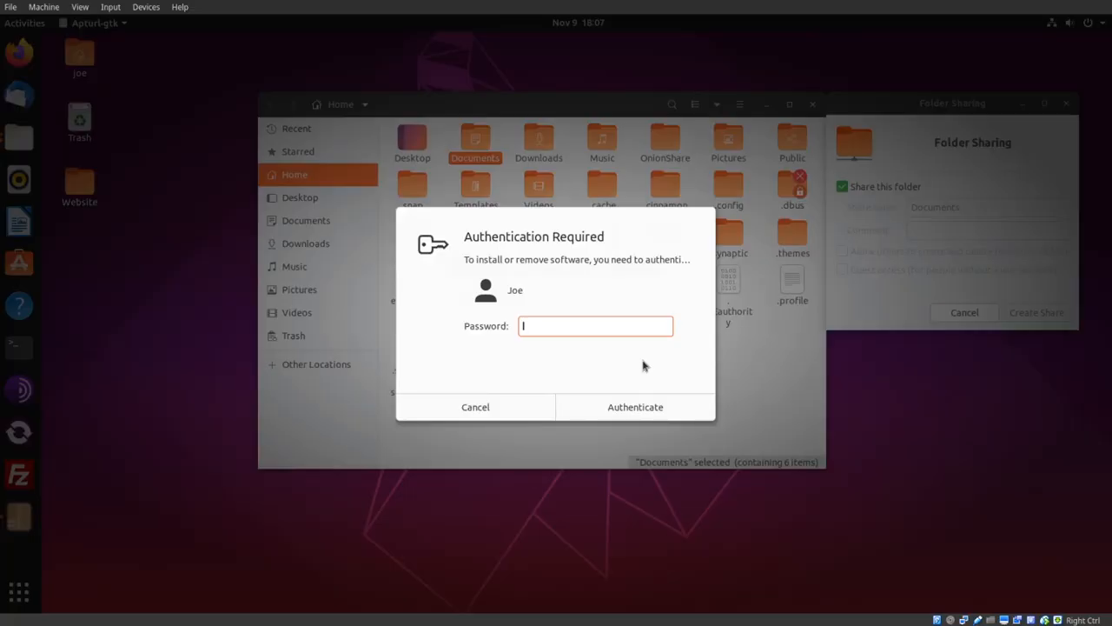
text(********)
key(Return)
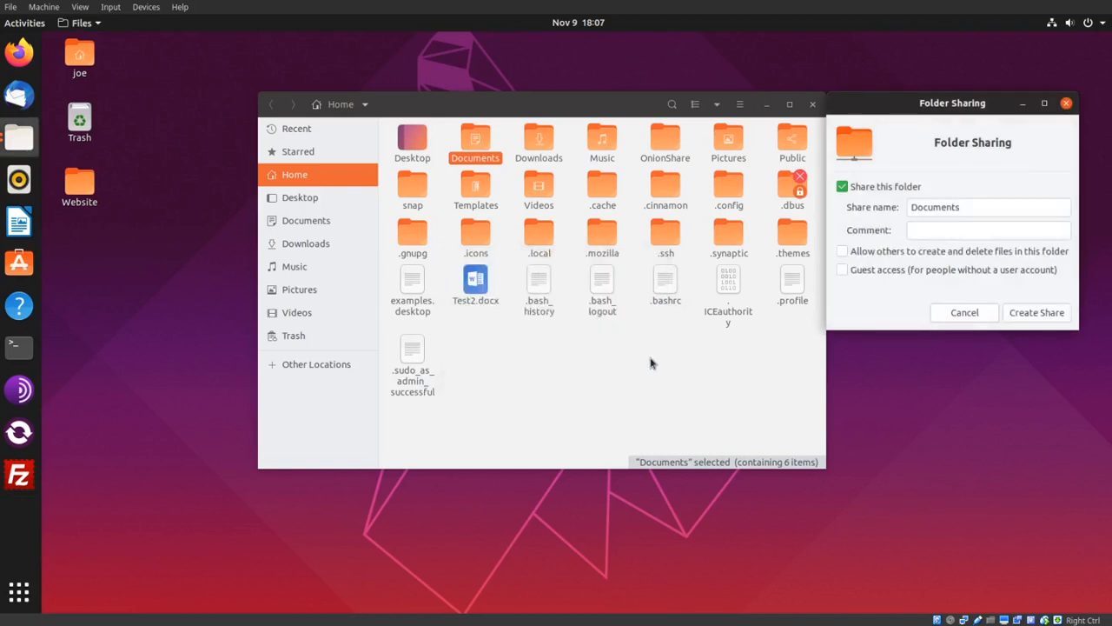
Allow others to create and delete files, allow guest access, and create the share with permissions added automatically
click(842, 251)
click(842, 269)
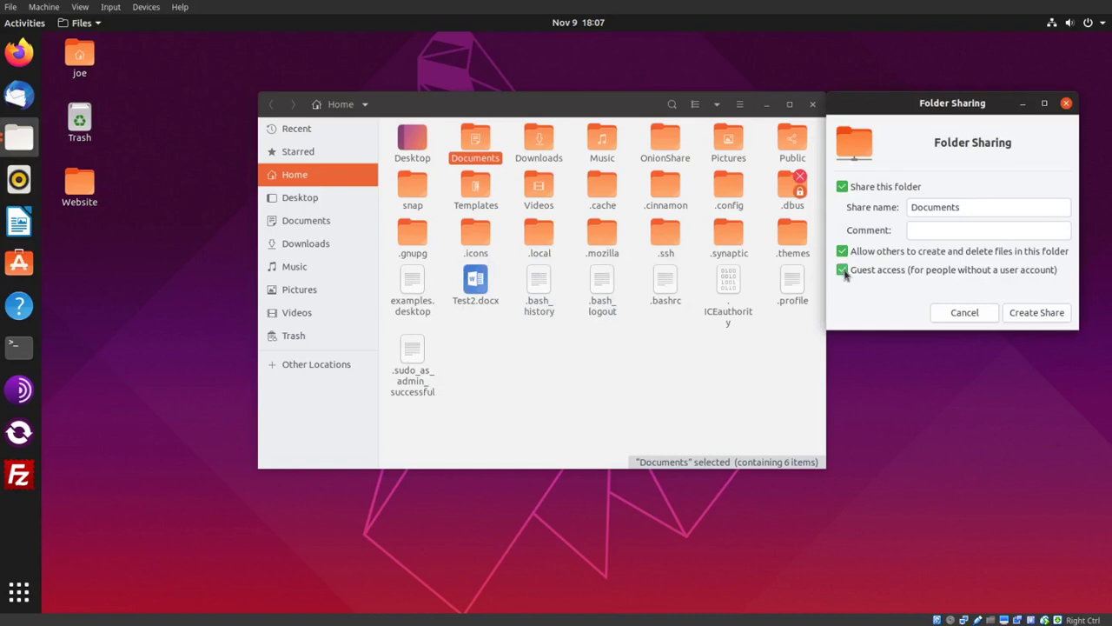
click(1037, 312)
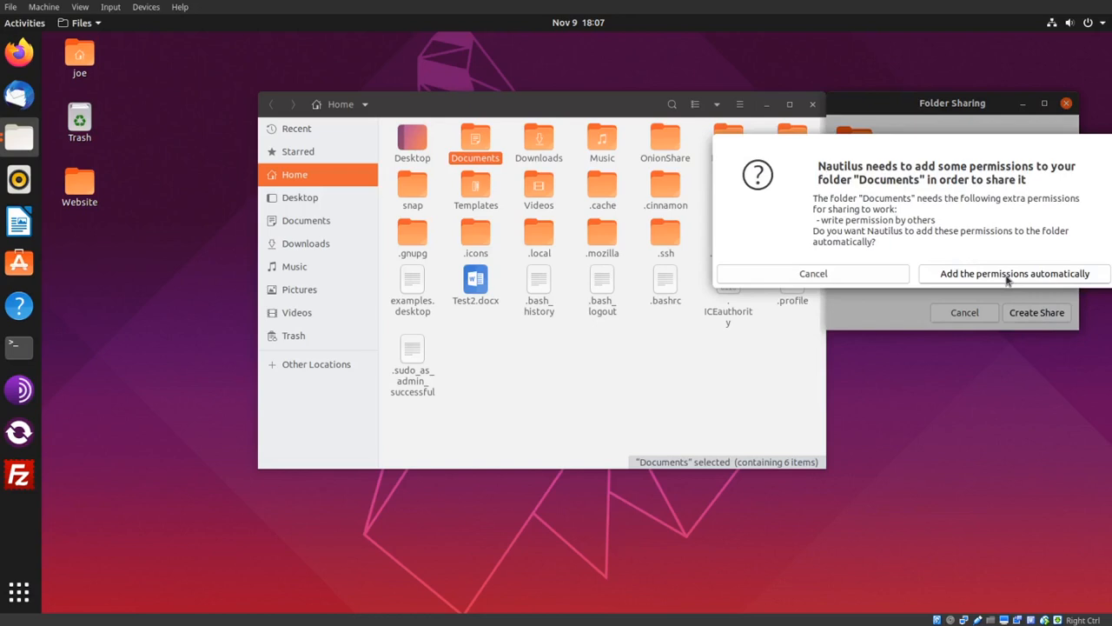
click(1008, 276)
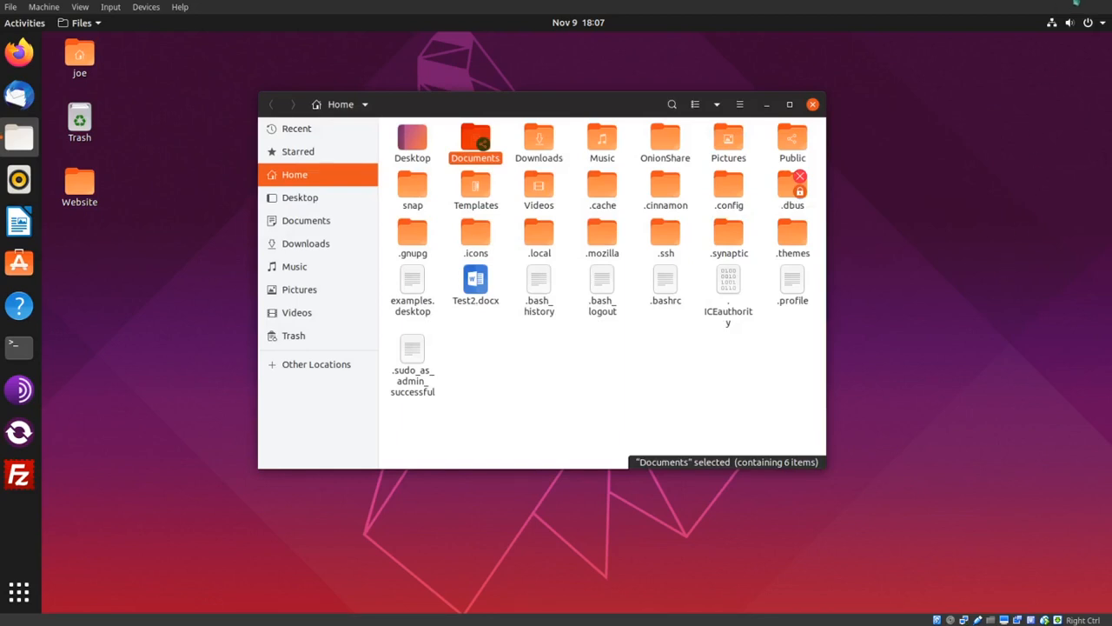
text(i)
text(fcon)
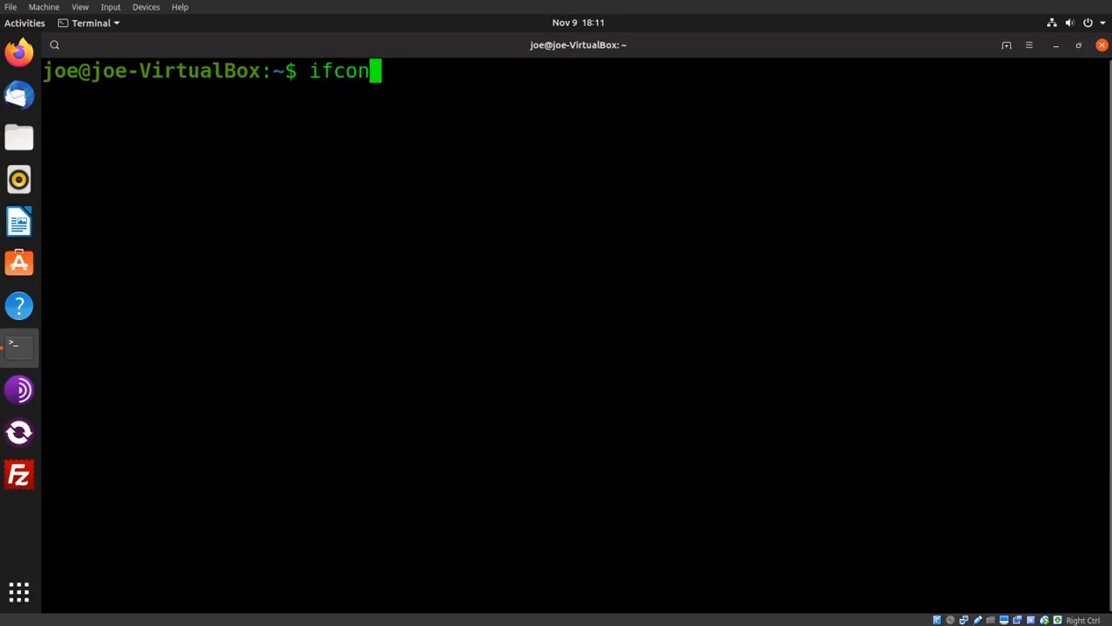
text(fig )
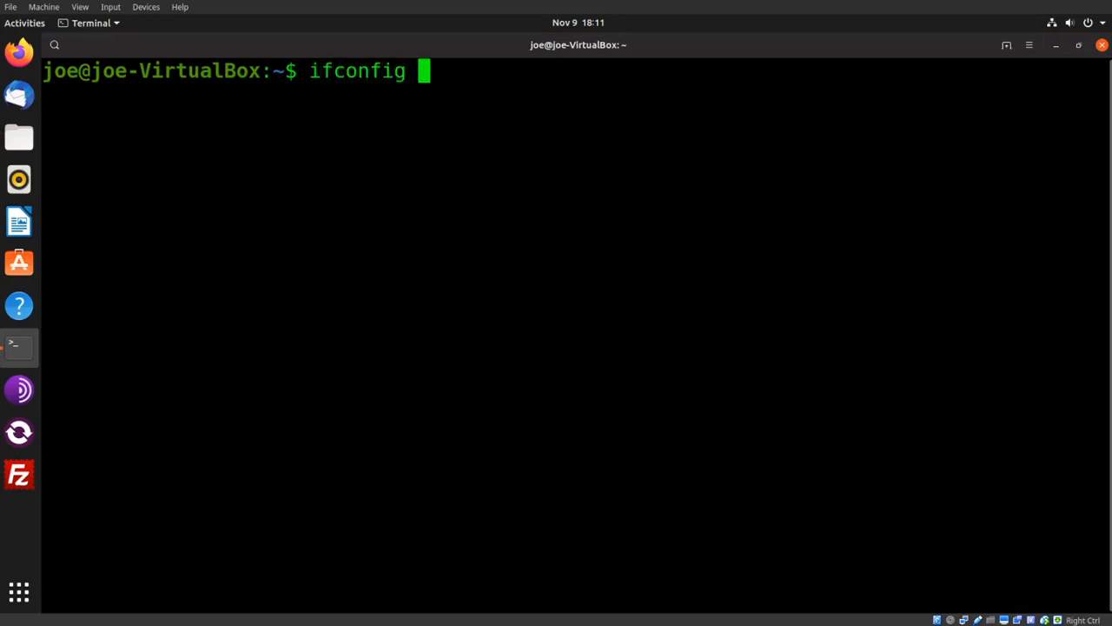
text(| grep )
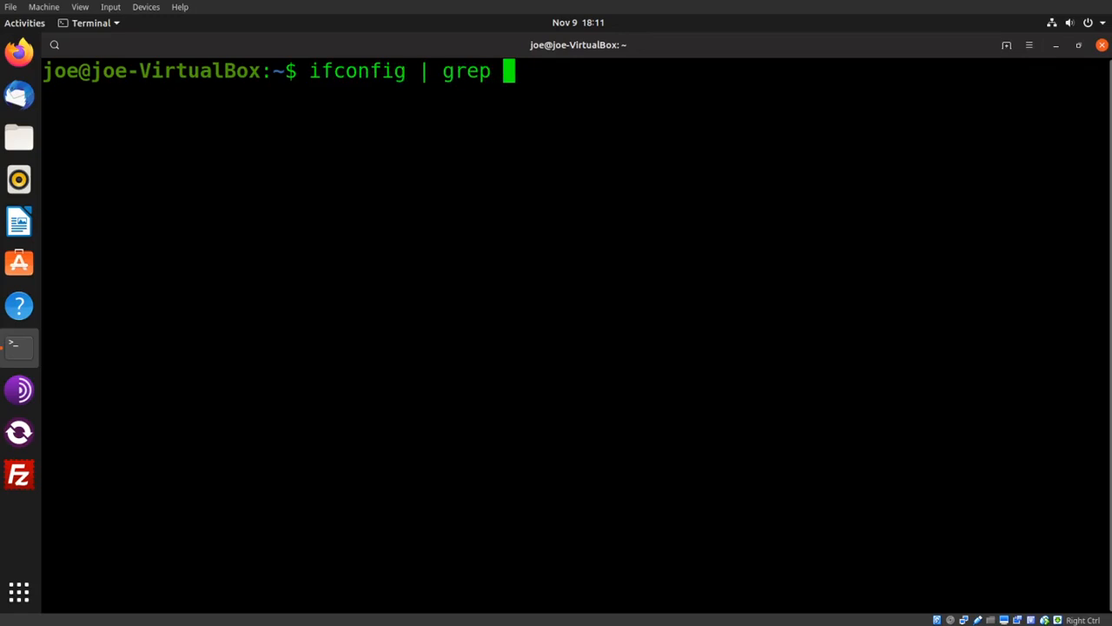
text(inet)
Run ifconfig | grep inet and select the local address 192.168.1.31
key(Return)
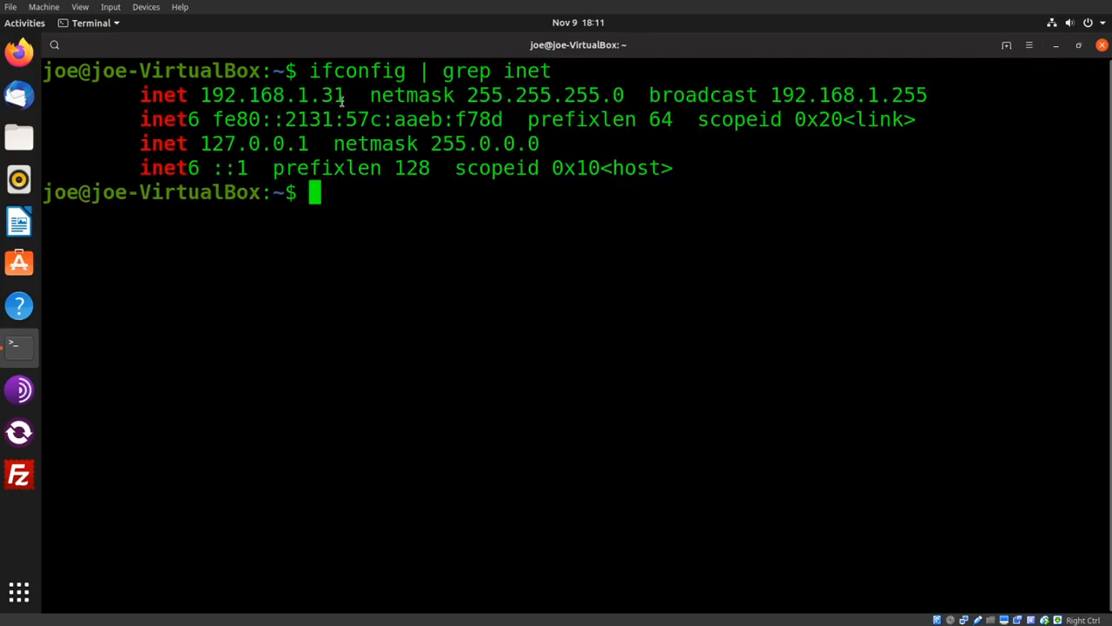
drag(345, 97, 196, 95)
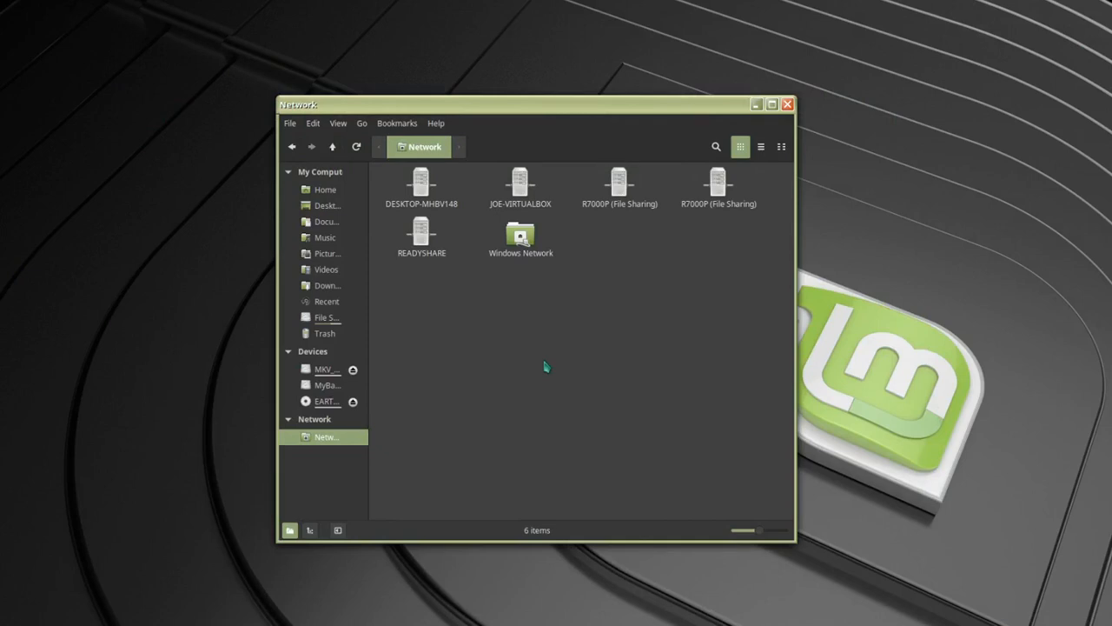
Browse to JOE-VIRTUALBOX in the Network view and connect to its Documents share as Anonymous
key(Right)
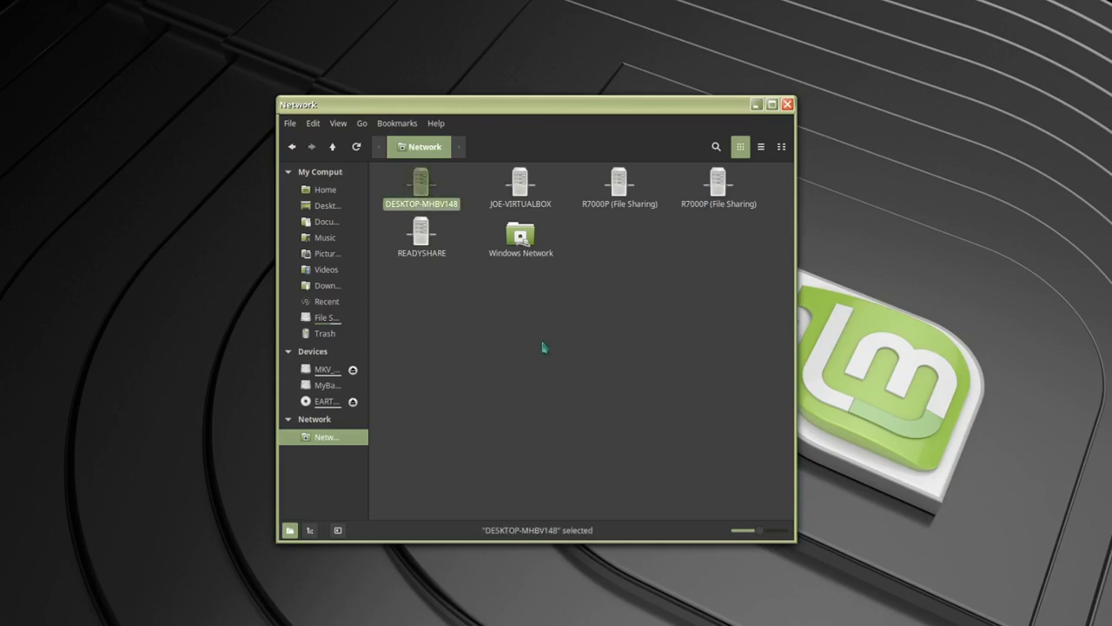
click(521, 196)
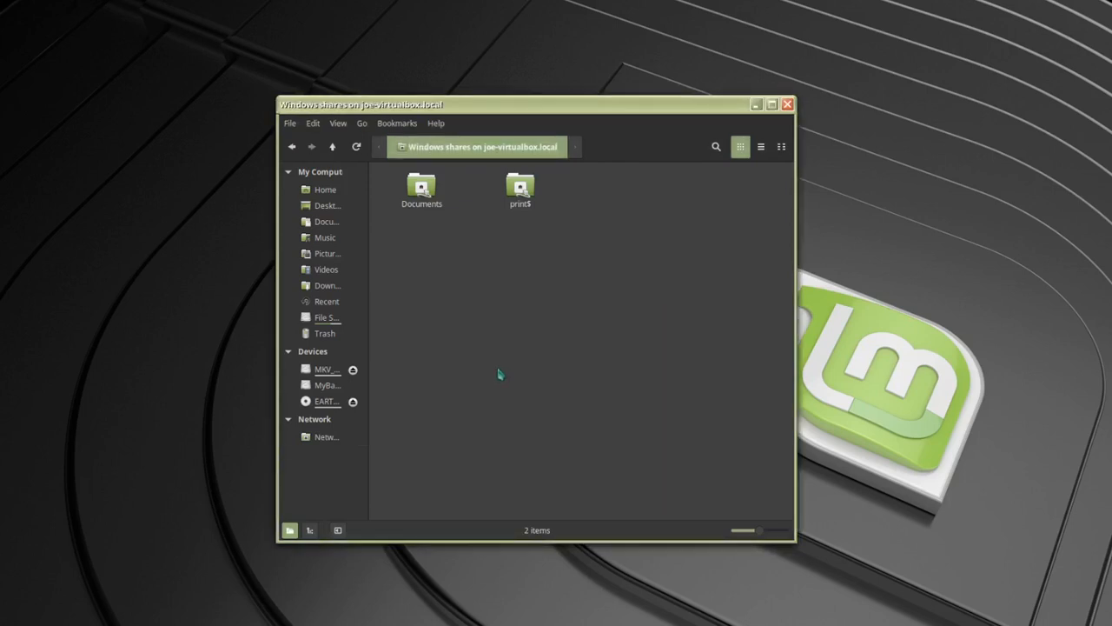
click(421, 198)
double_click(421, 198)
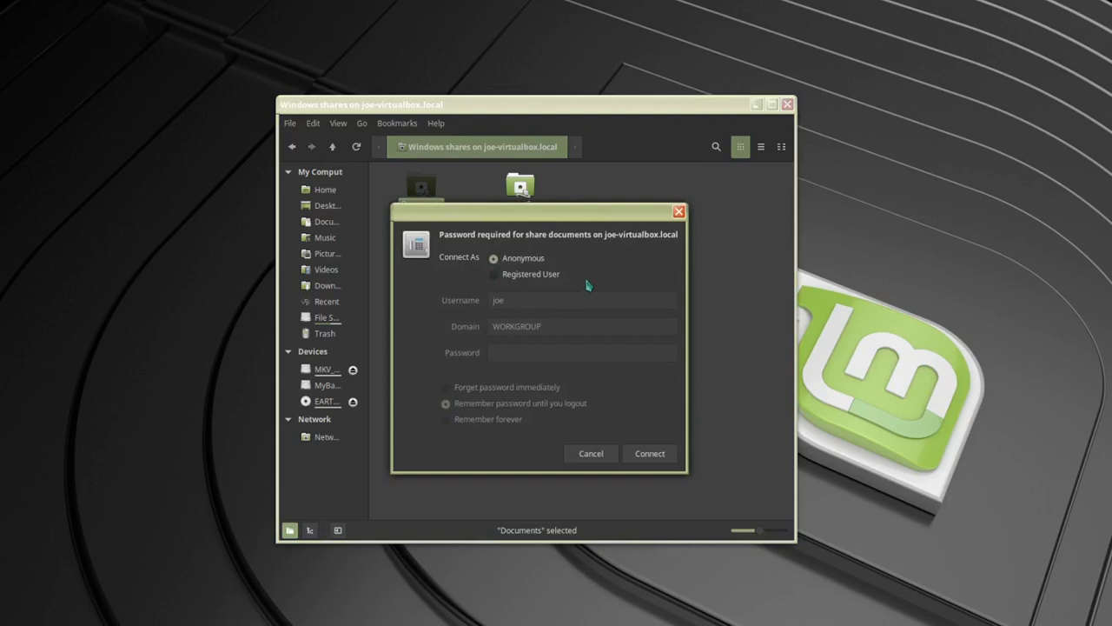
click(650, 453)
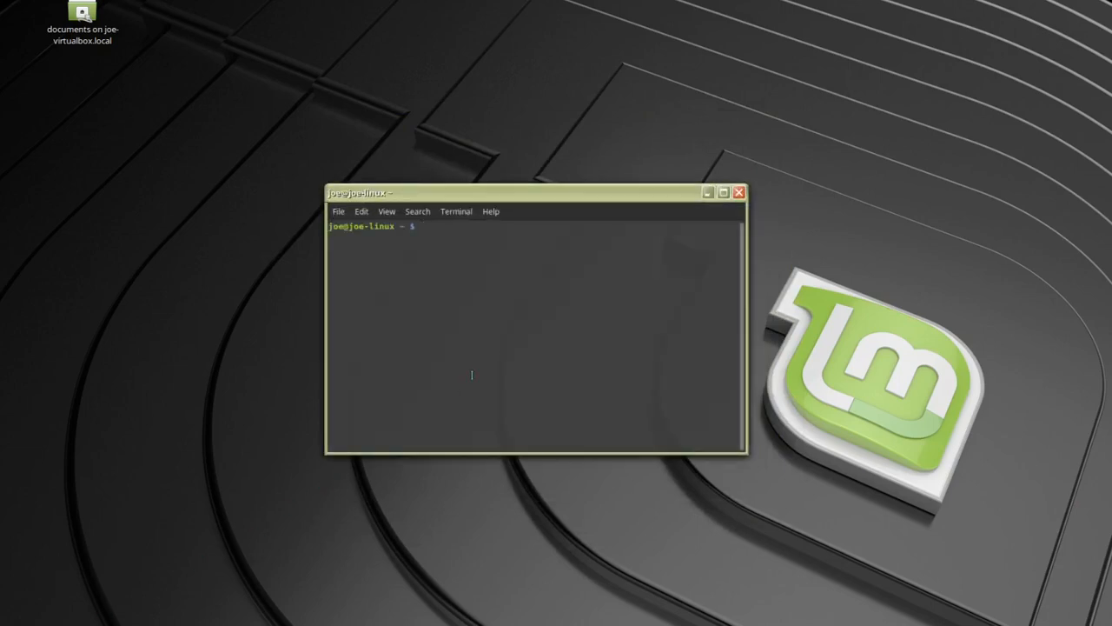
text(\\192)
text(.16)
text(8.1.)
text(31)
text(\Documen)
text(ts)
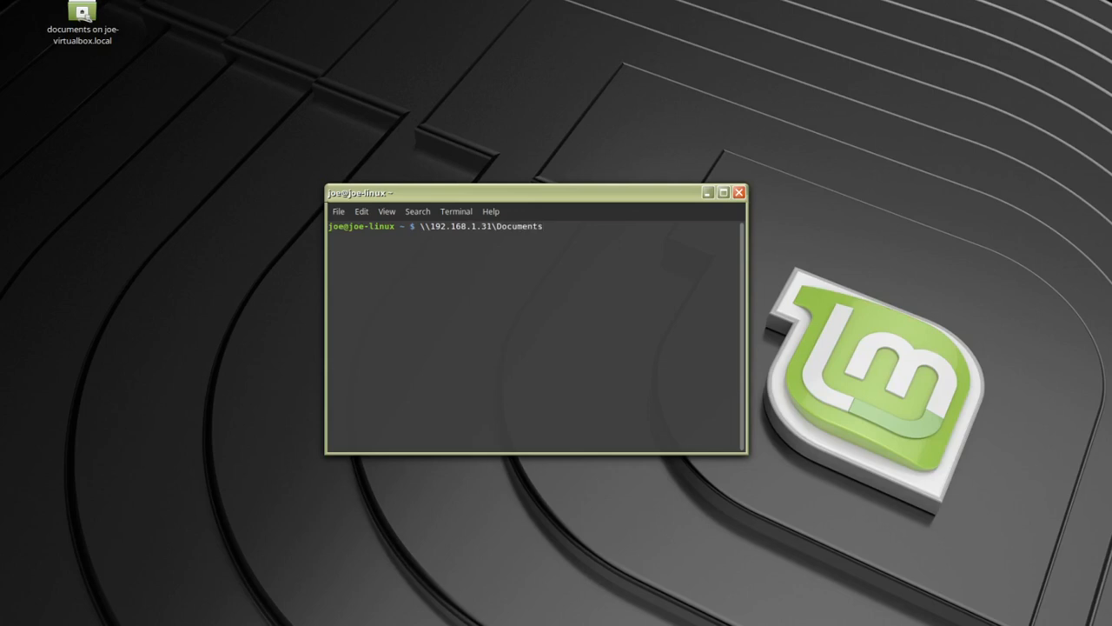